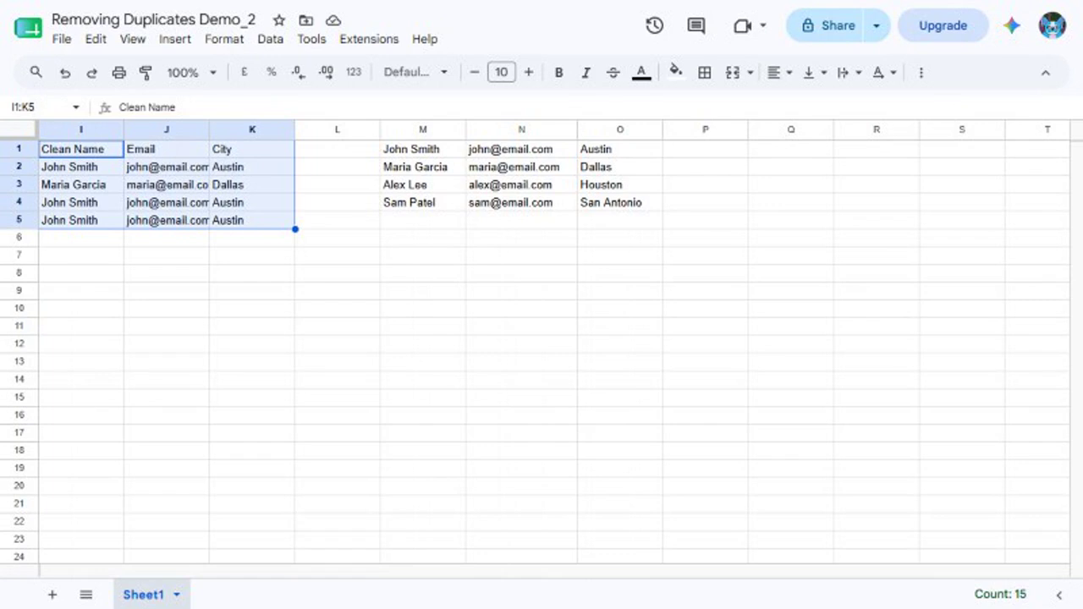
Create a named range called CustomerNames for the clean names in I2:I5.
left_click(41, 107)
type("I2:I5")
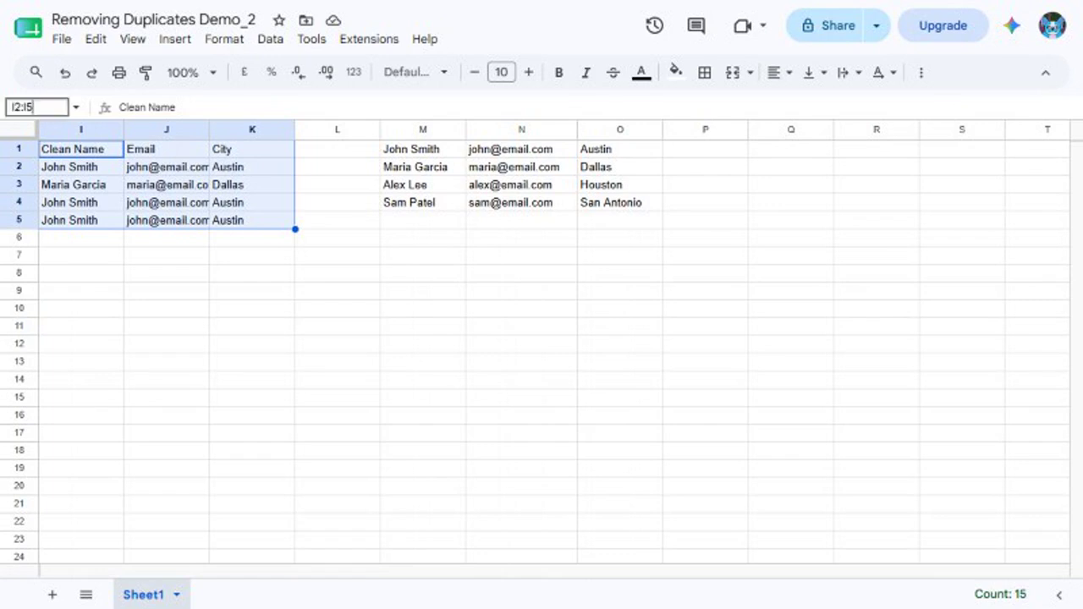
key("Return")
left_click(270, 39)
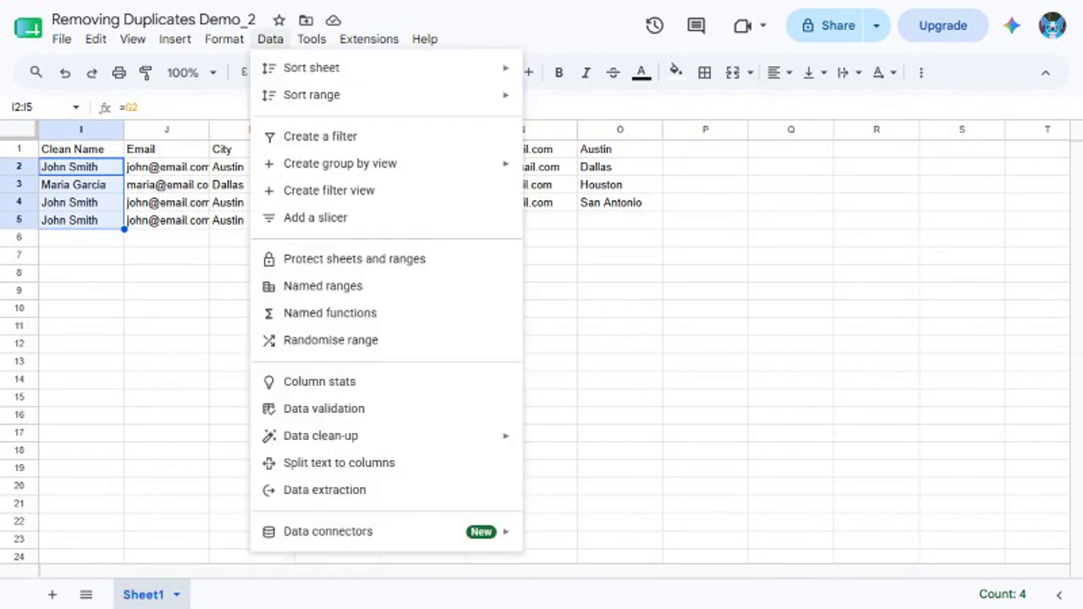
left_click(322, 286)
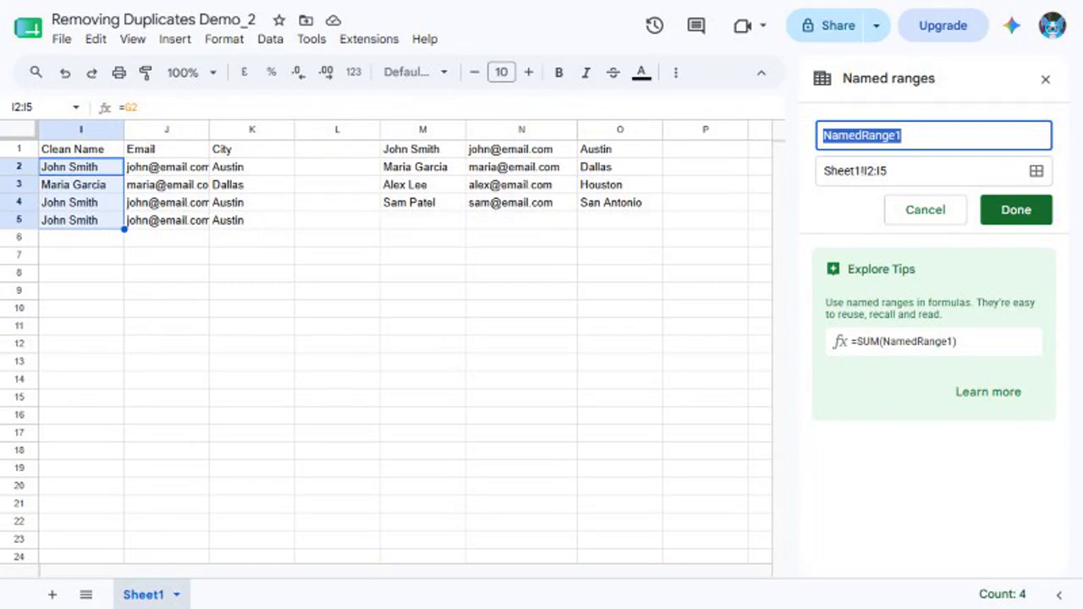
type("CustomerNames")
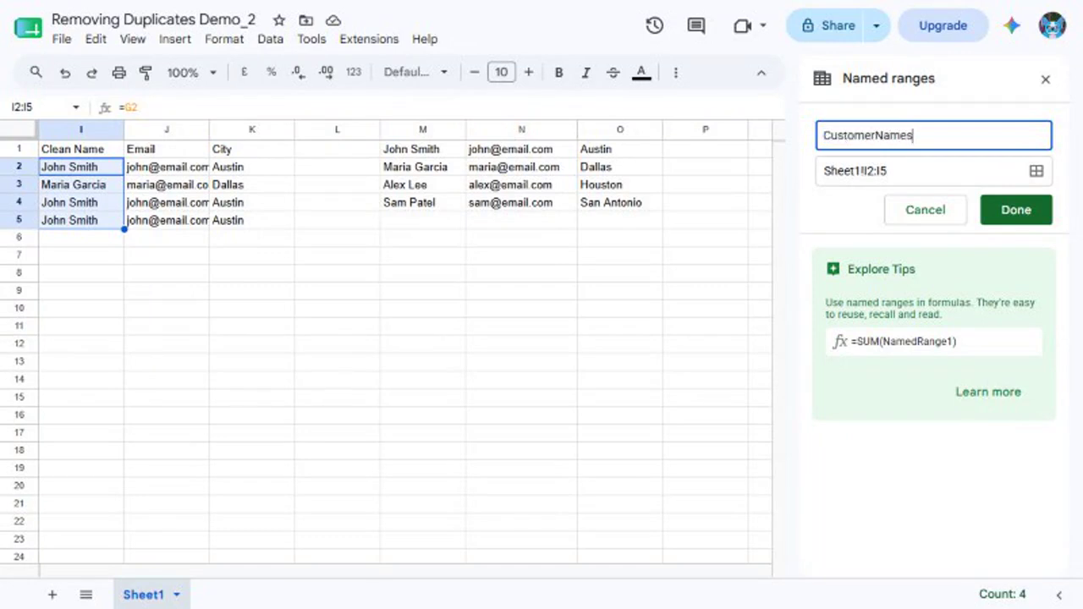
key("Return")
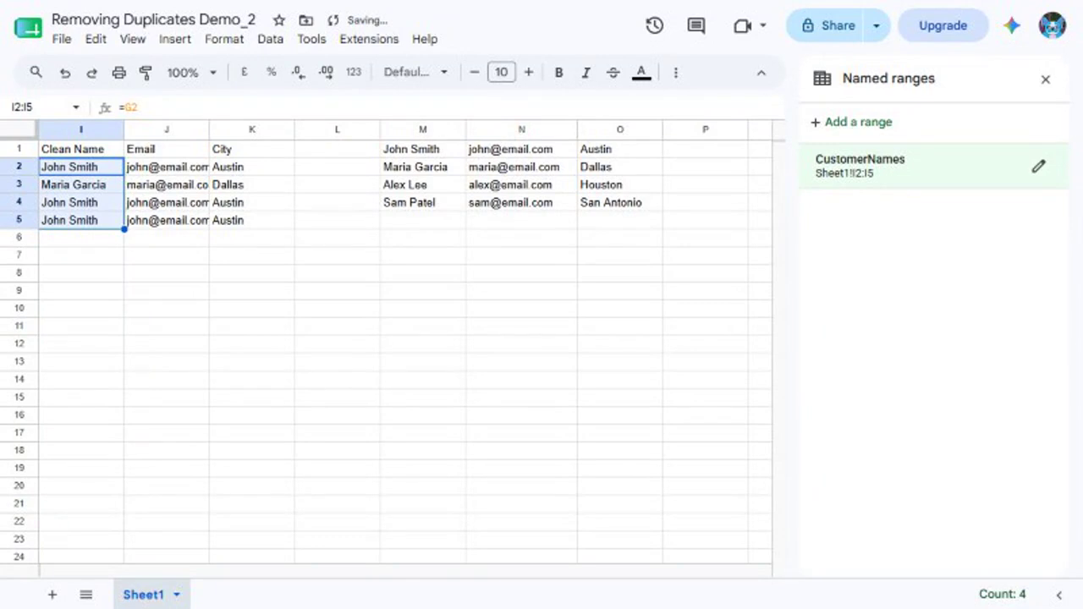
left_click(1046, 78)
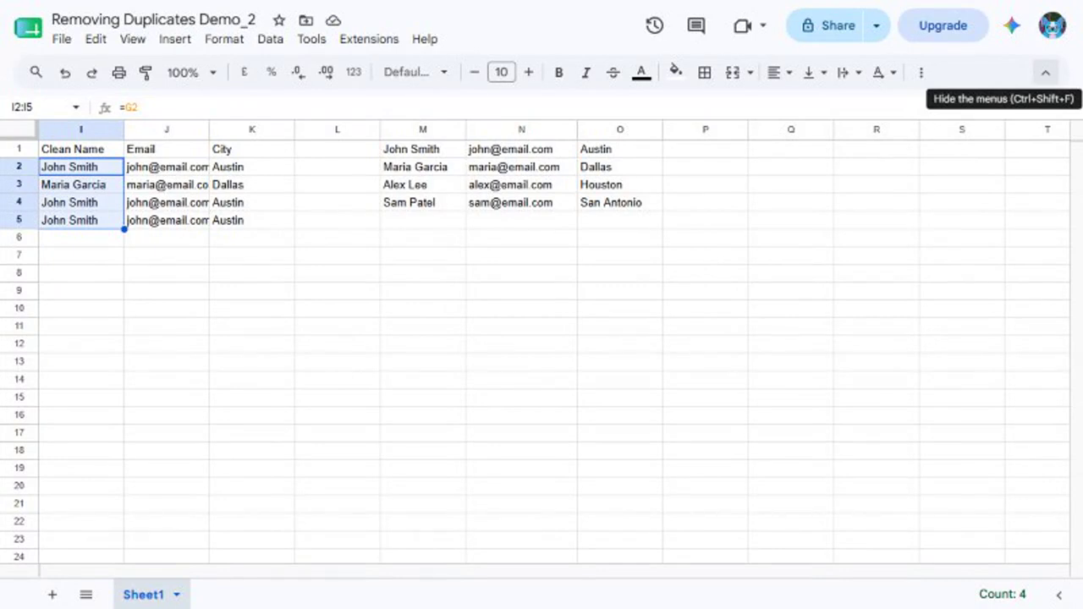
Add the label Customer Count in Q1 and the formula =COUNTA(CustomerNames) in Q2.
left_click(791, 150)
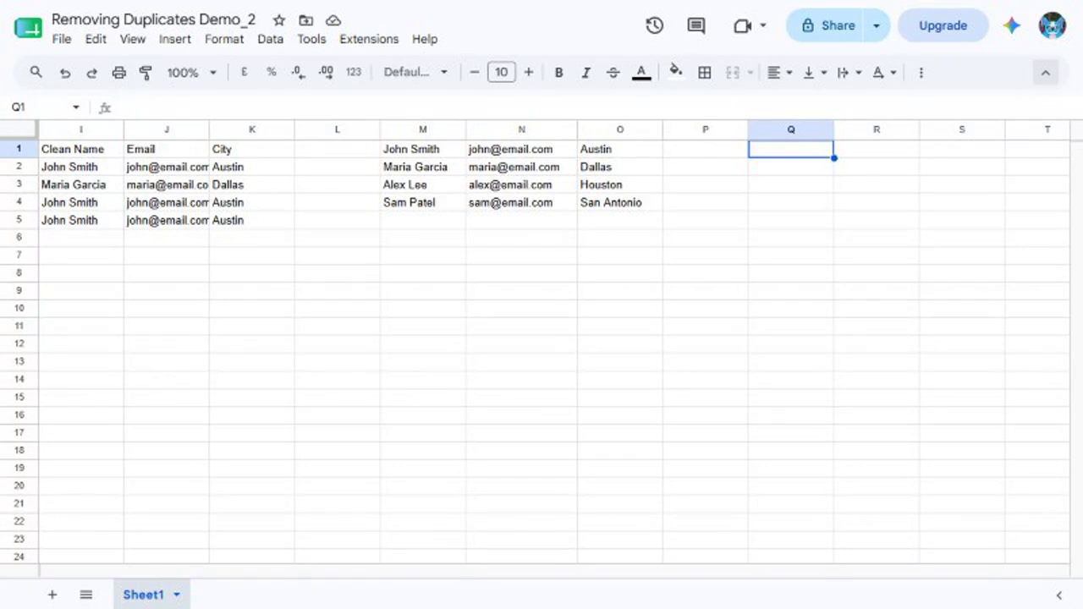
type("Customer Count")
key("Return")
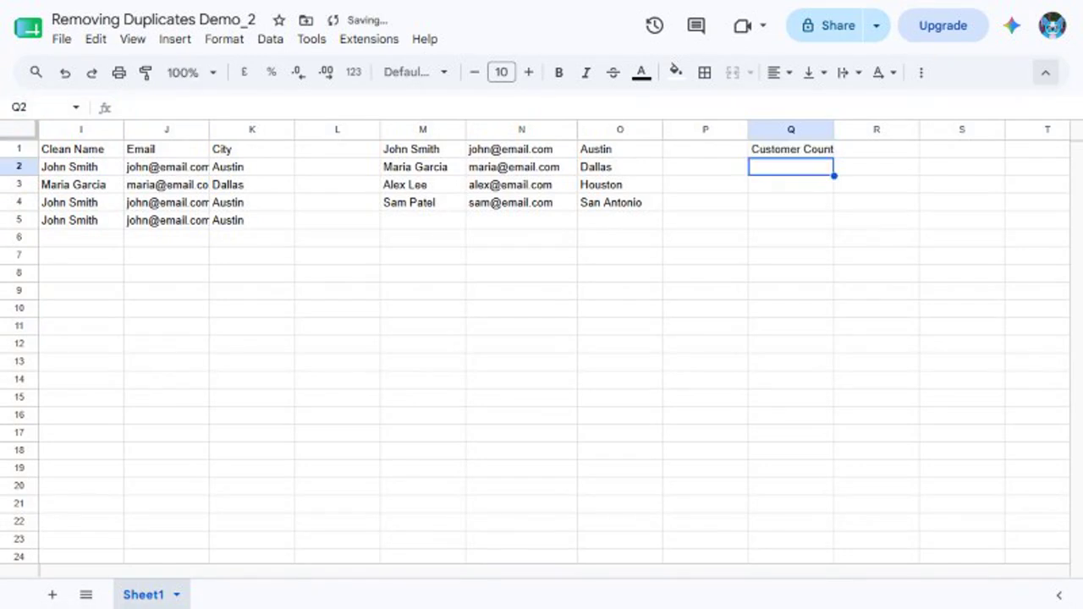
type("=COUNTA(CustomerNames)")
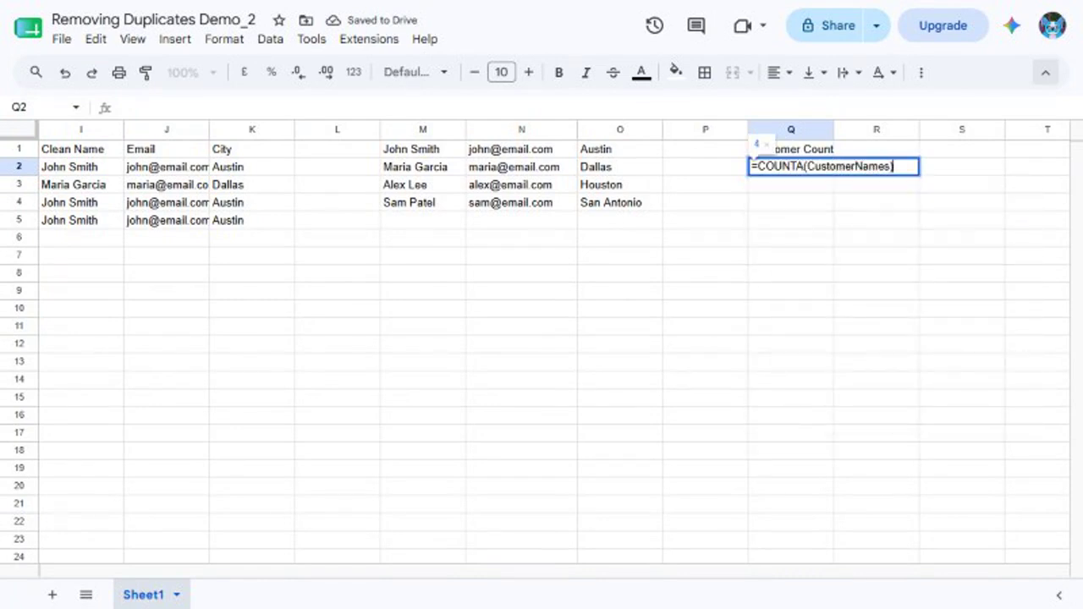
key("Return")
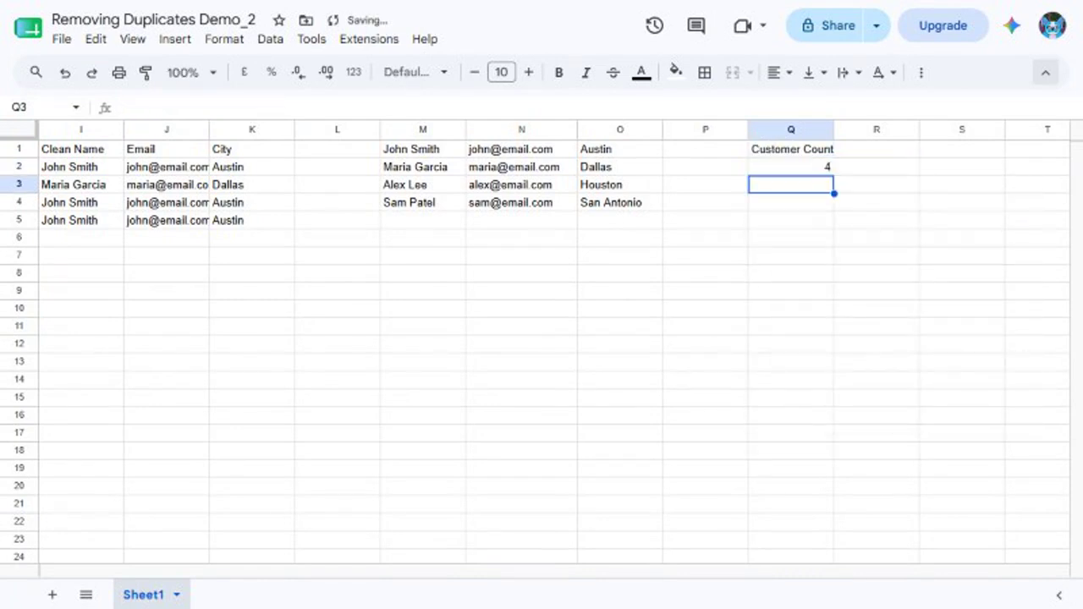
left_click(790, 166)
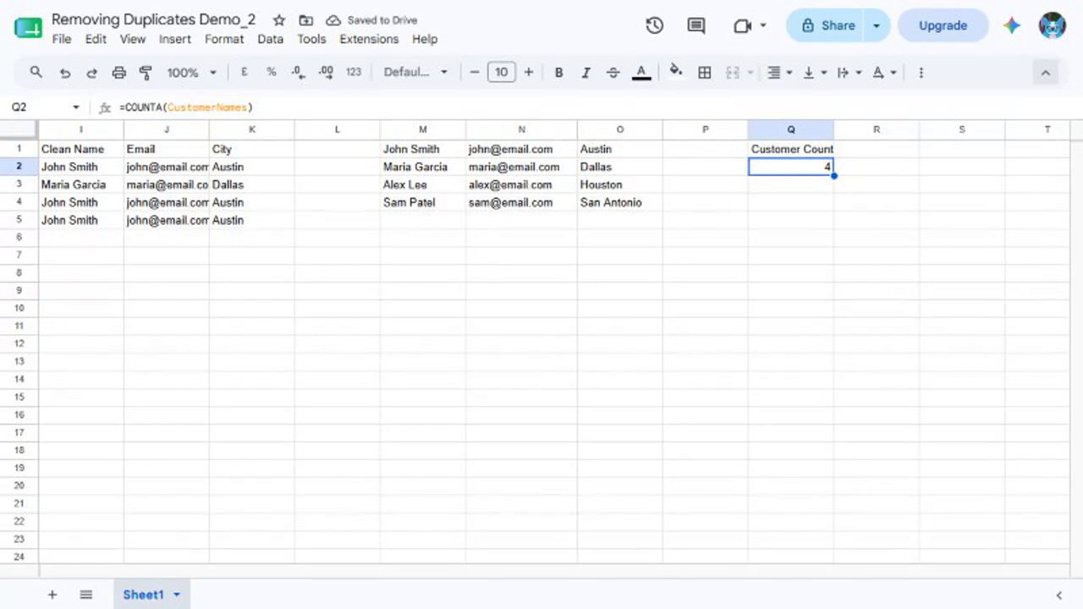
Add a customer in row 6 with a full name, an e-mail and the city Seattle, and recheck the count in Q2.
left_click_drag(81, 166, 81, 220)
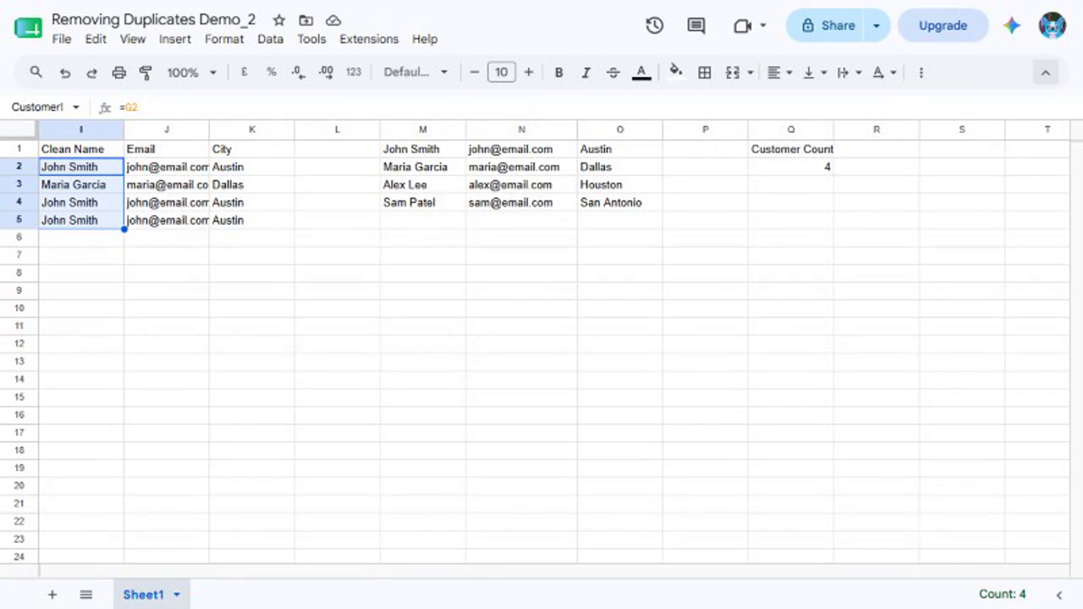
type("I6")
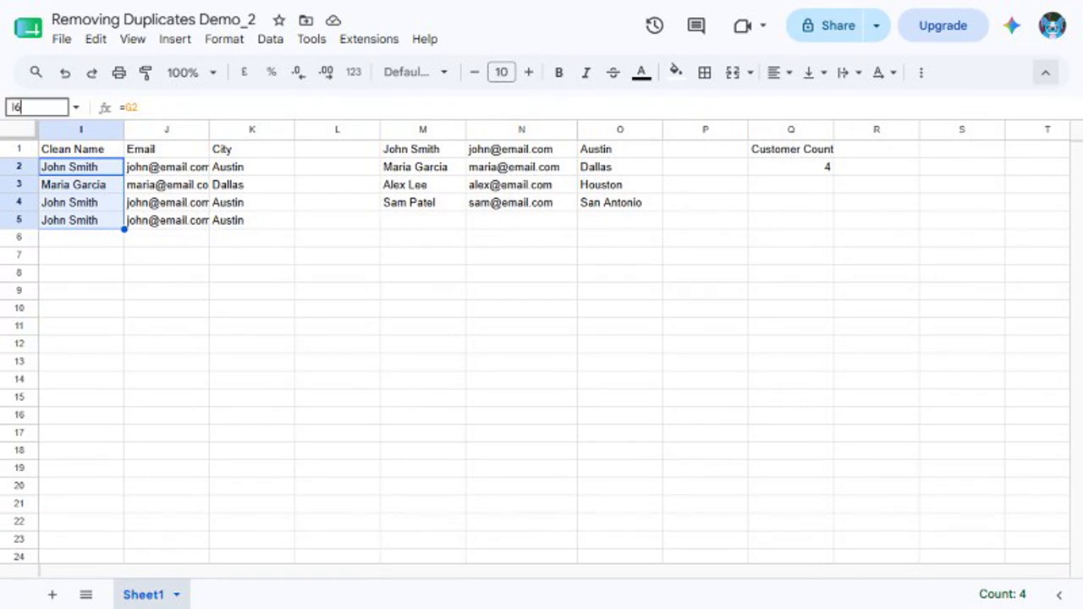
key("Return")
key("Tab")
type("taylor@example.com")
key("Tab")
type("Seattle")
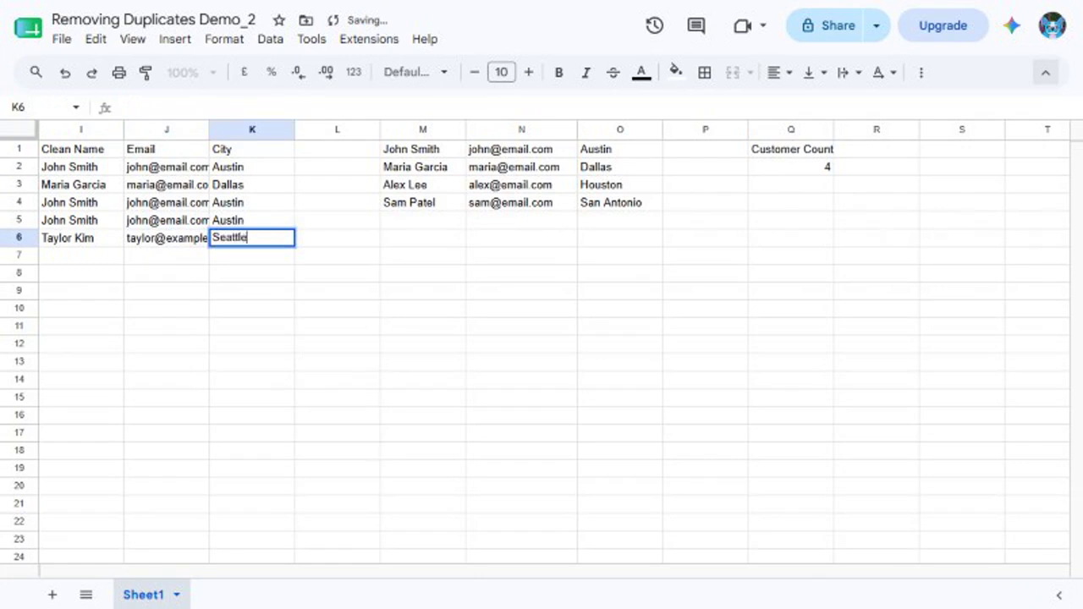
key("Return")
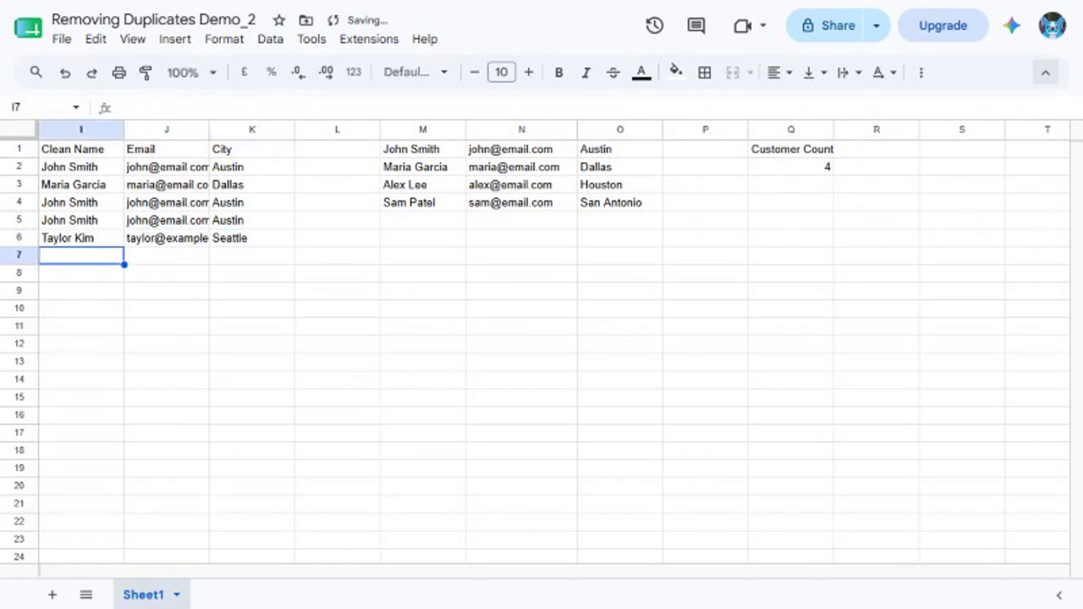
left_click(791, 167)
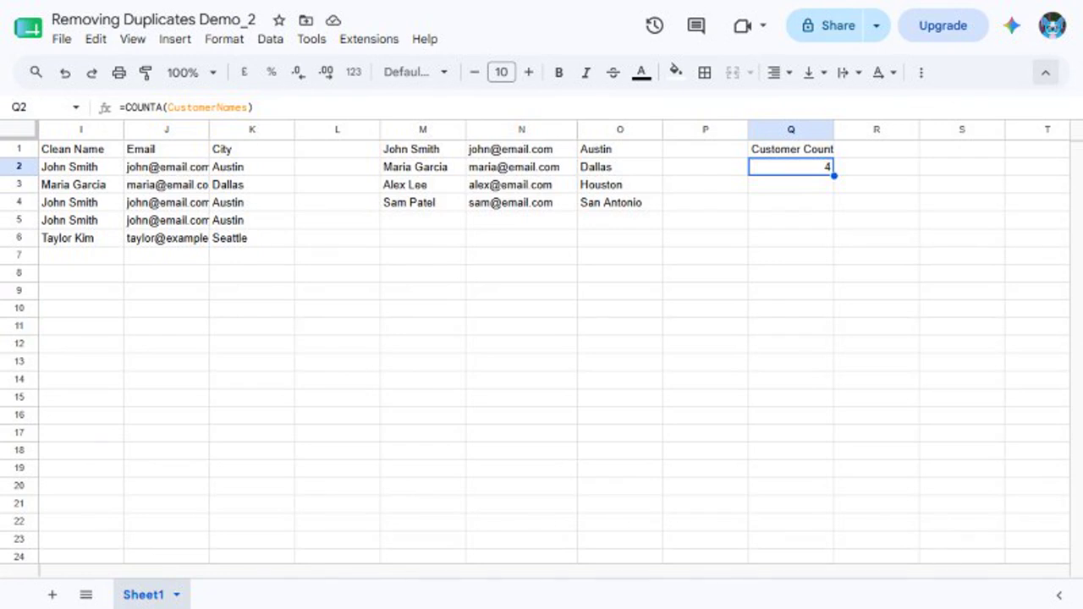
Extend the CustomerNames named range to I2:I6 and recheck the formula in Q2.
left_click(271, 39)
left_click(323, 286)
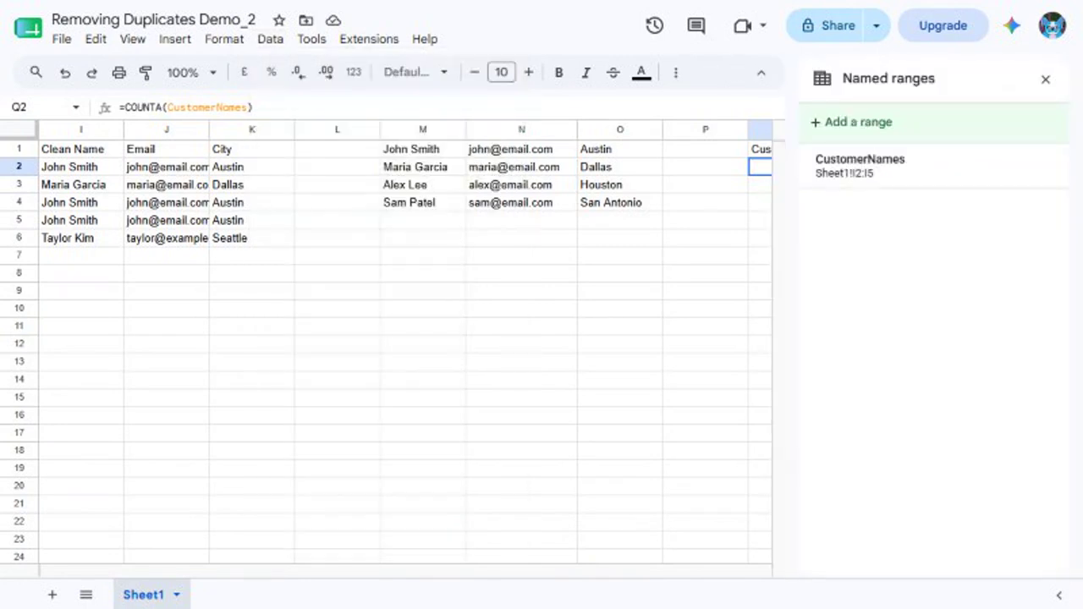
mouse_move(933, 166)
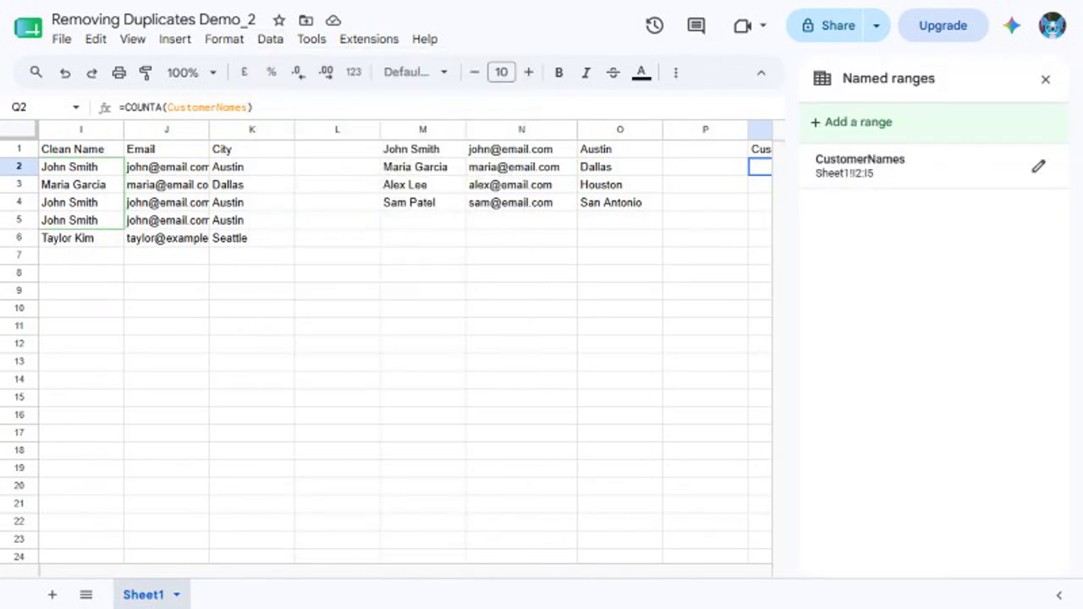
left_click(1038, 166)
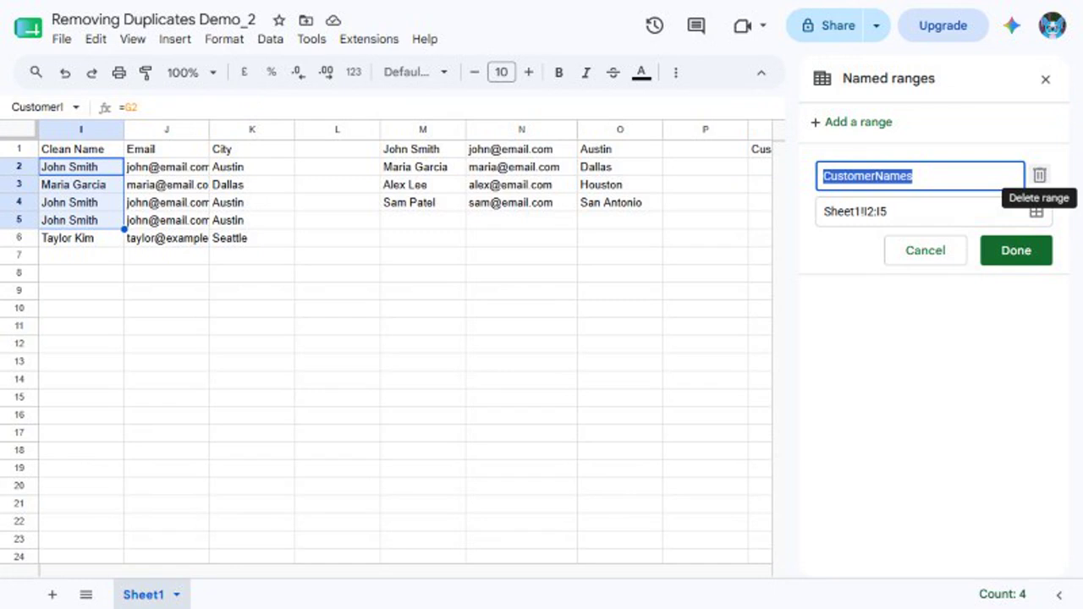
key("Tab")
key("BackSpace")
type("I2:I6")
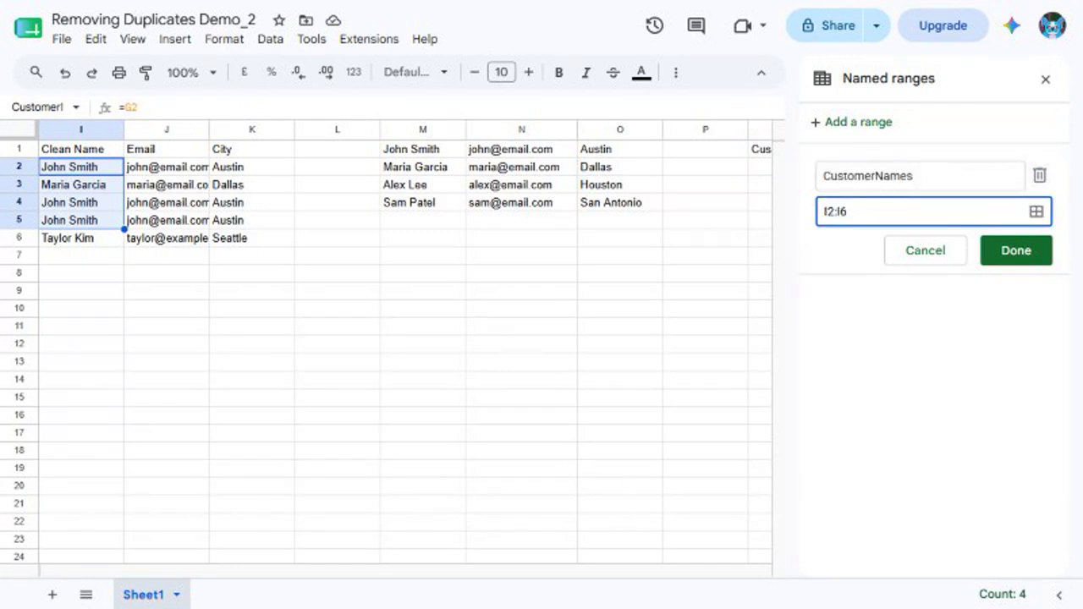
key("Return")
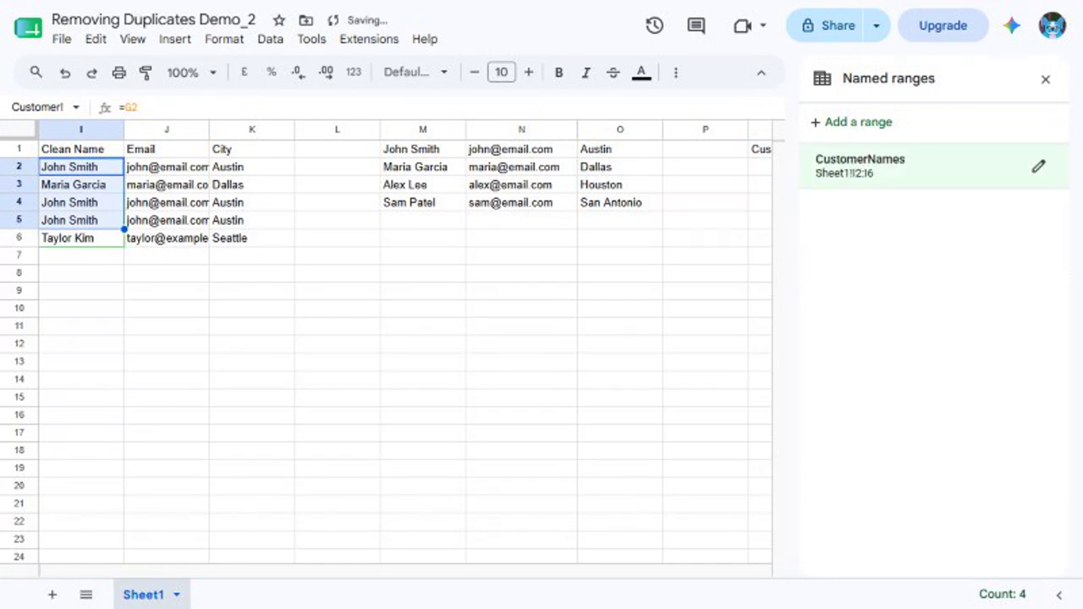
left_click(1045, 79)
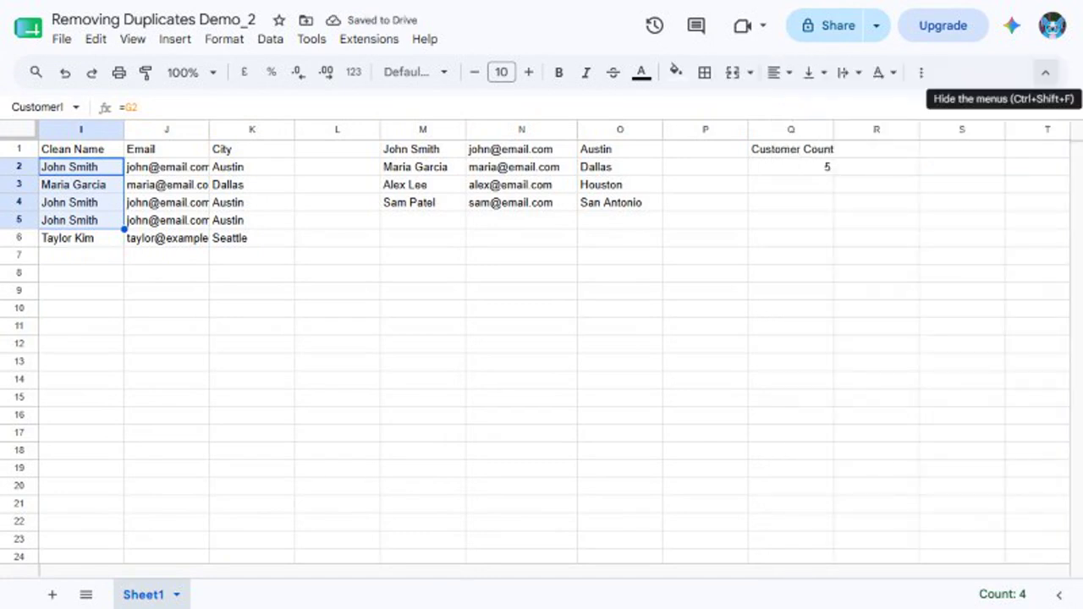
key("ctrl+j")
type("Q2")
key("Return")
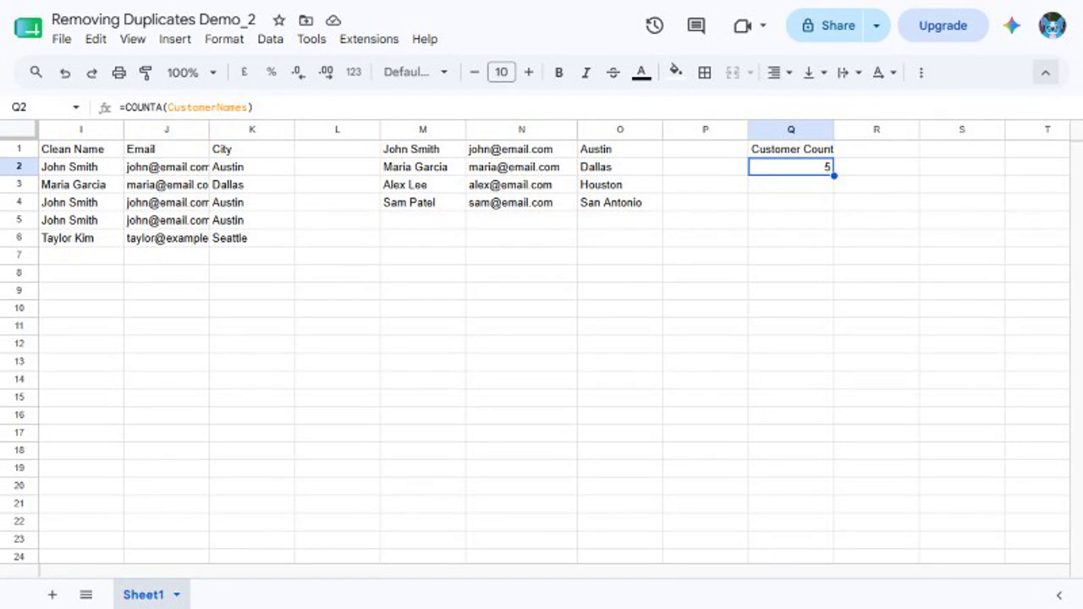
Convert the customer data in I1:K6 to a table and dismiss the column type tip.
left_click(38, 108)
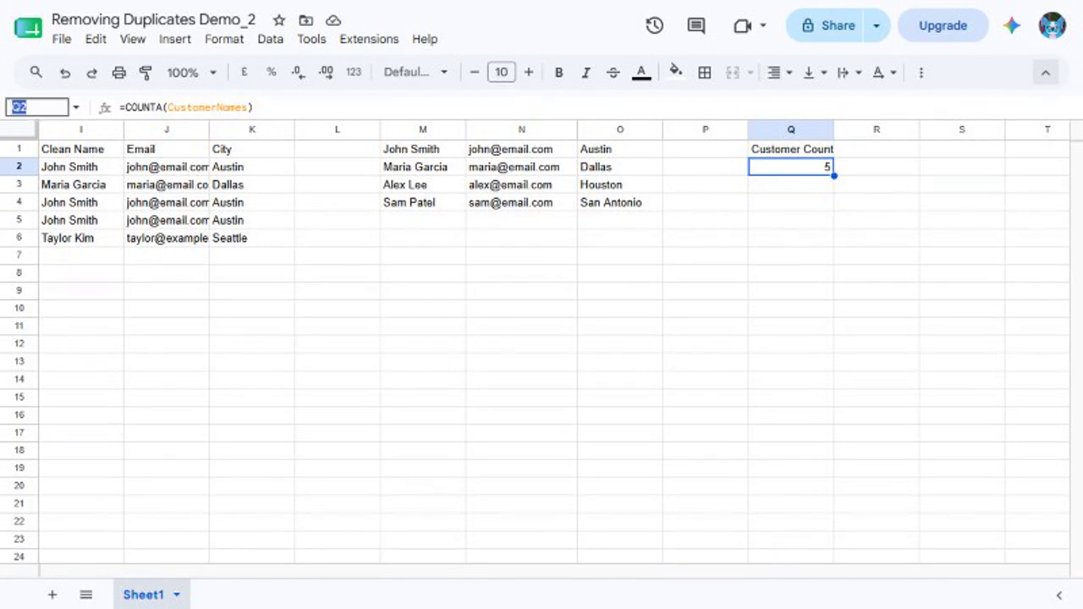
type("I1:K6")
key("Return")
left_click(224, 39)
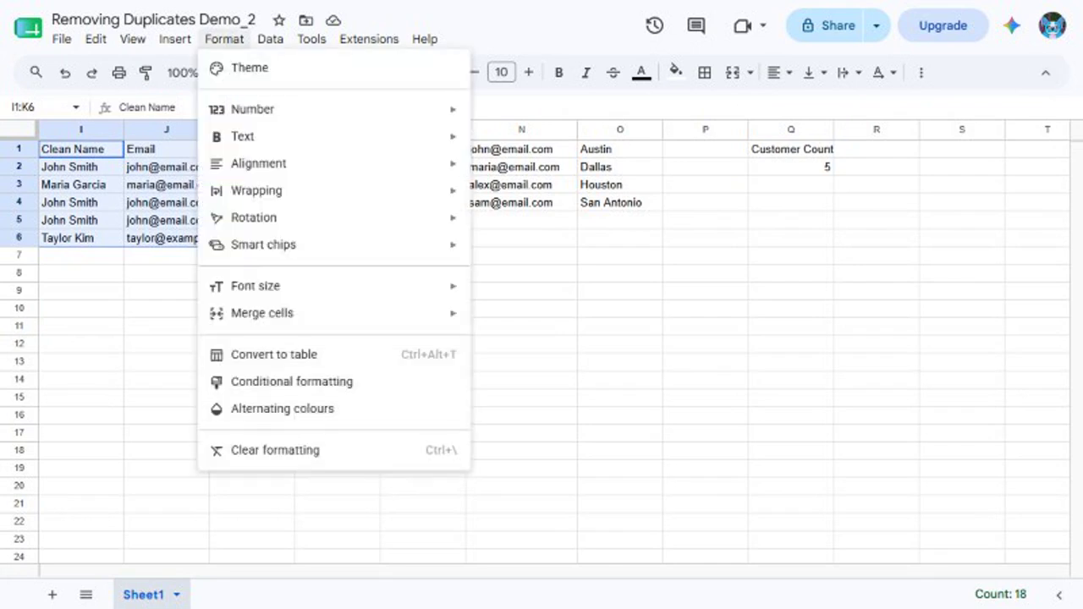
left_click(274, 355)
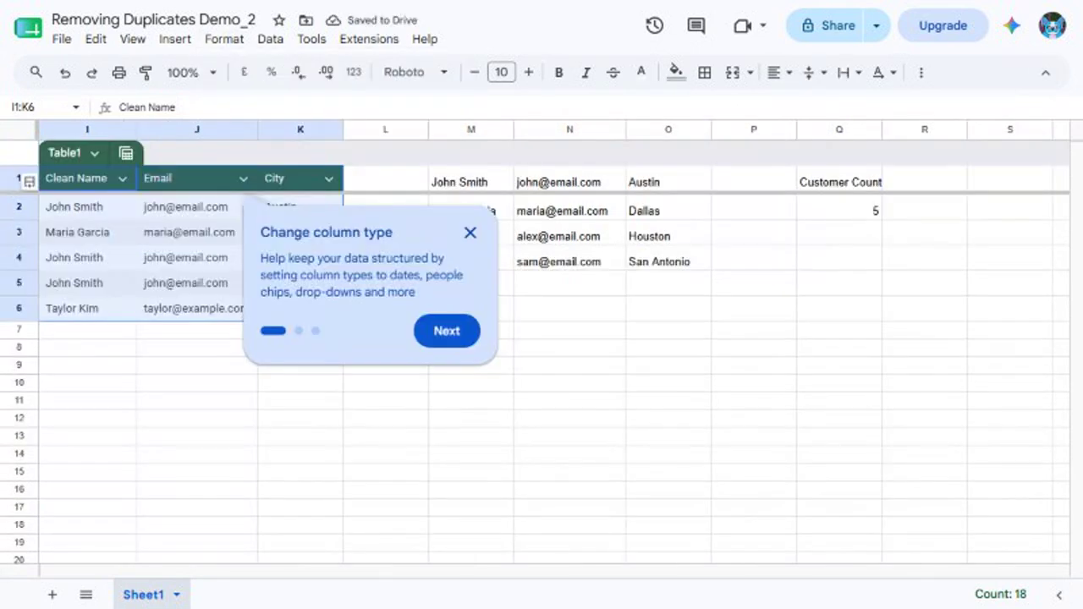
left_click(470, 233)
Add the label Table Customer Count in Q4 and the formula =COUNTA(Table1[Clean Name]) in Q5.
left_click(838, 258)
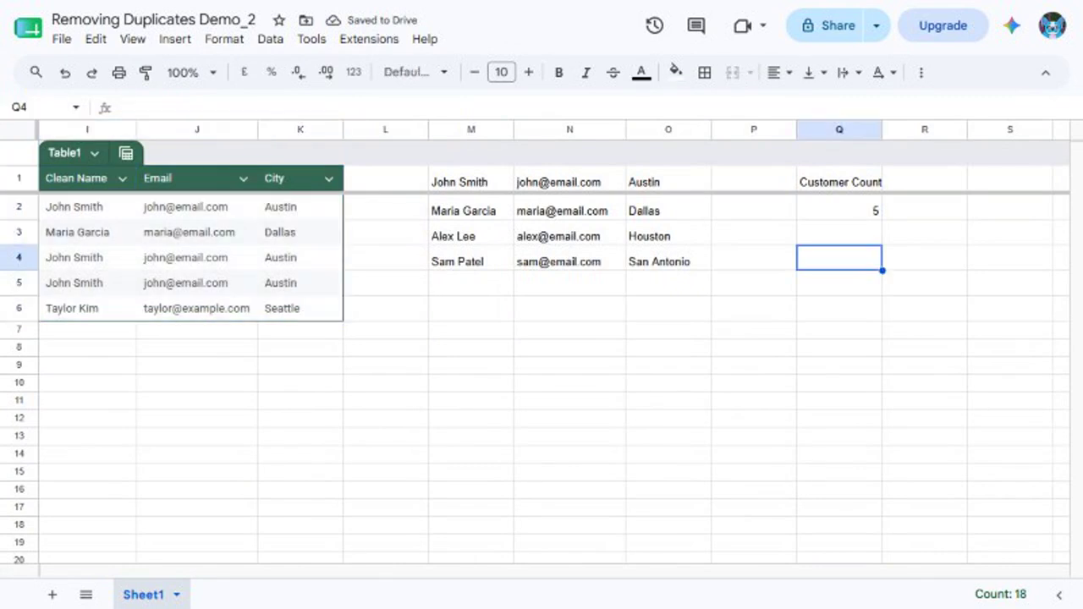
type("Table Customer Count")
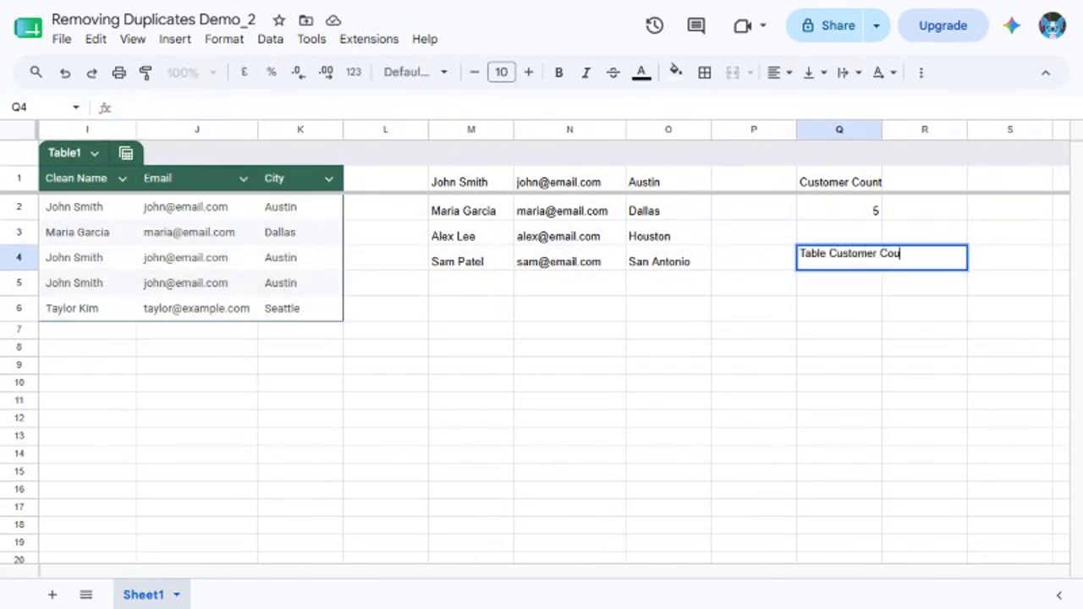
key("Return")
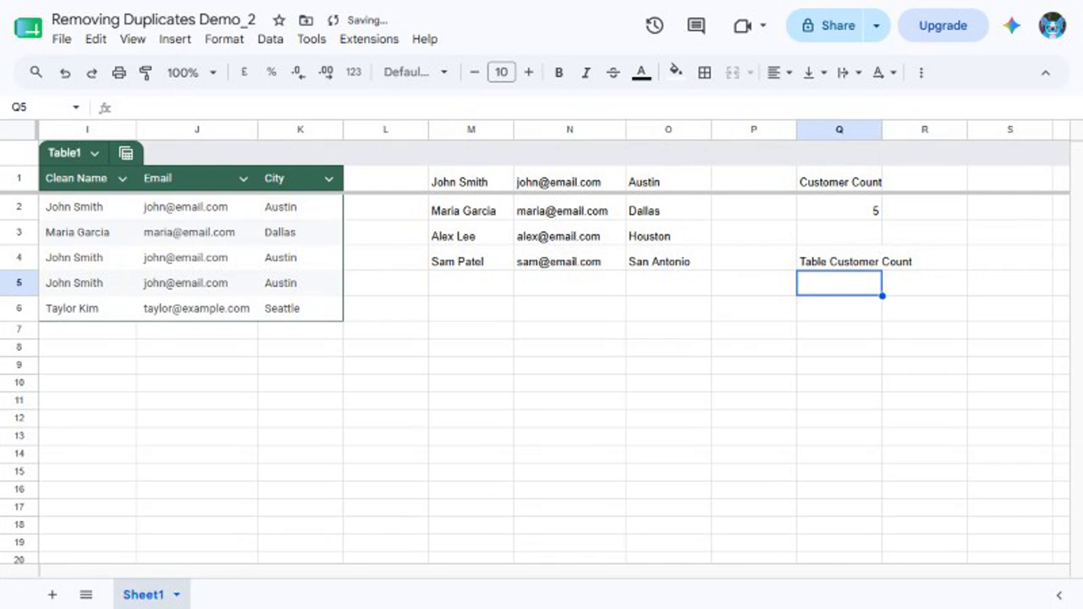
type("=COUNTA(Table1[Clean Name")
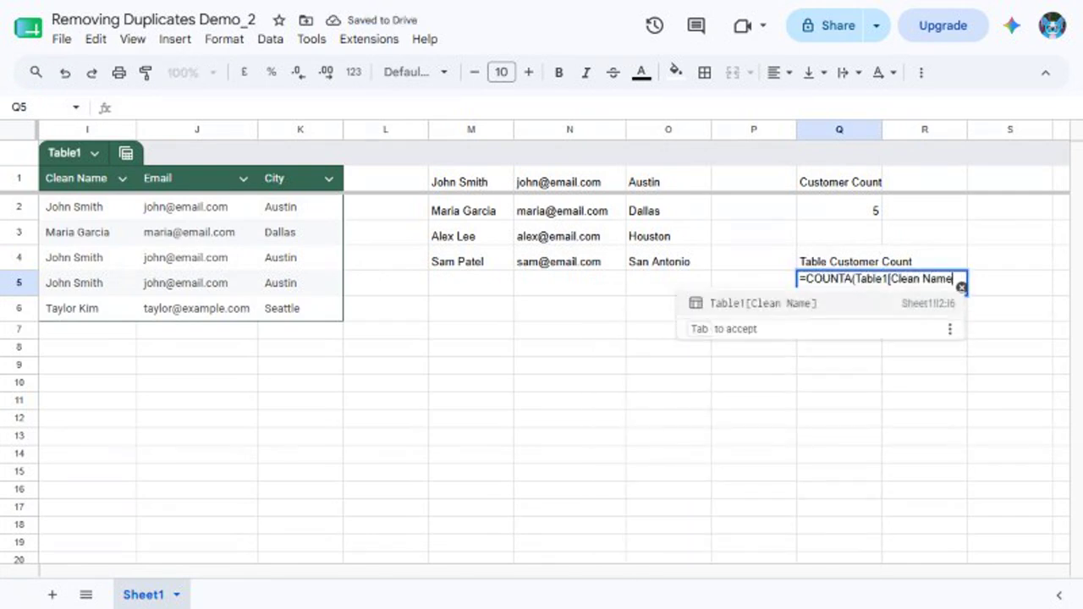
key("Tab")
key("Return")
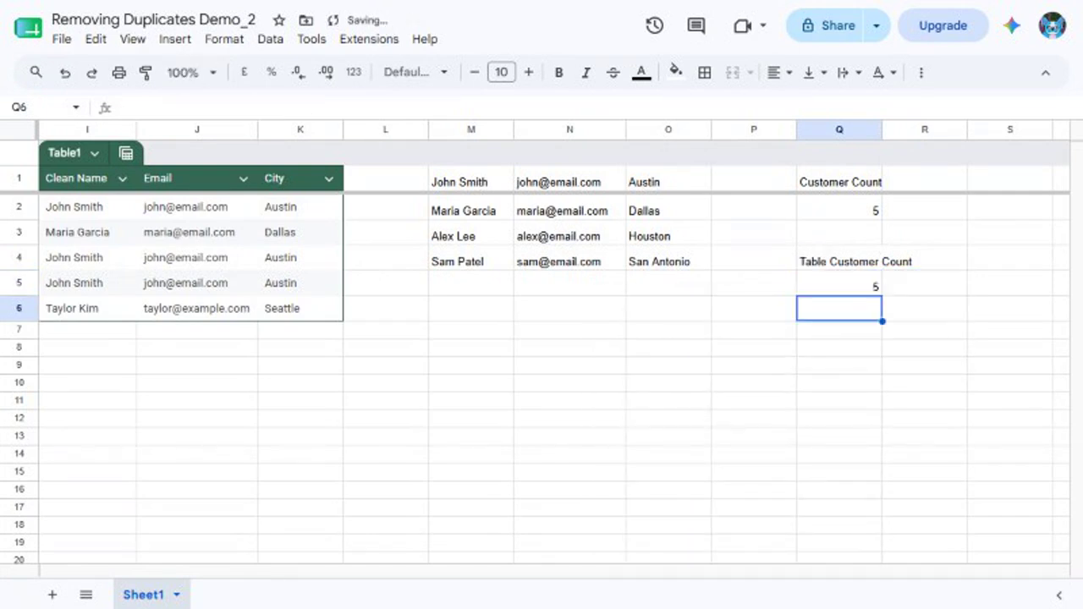
left_click(838, 283)
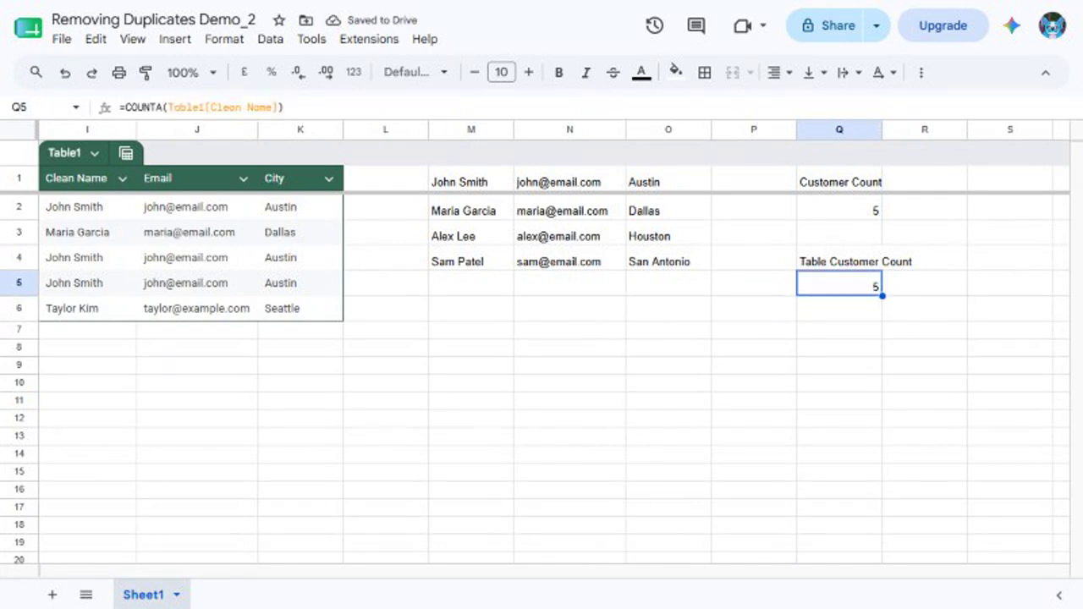
Add a customer directly below the table in row 7 with a full name, an e-mail and the city Portland, and recheck Q5.
left_click(87, 330)
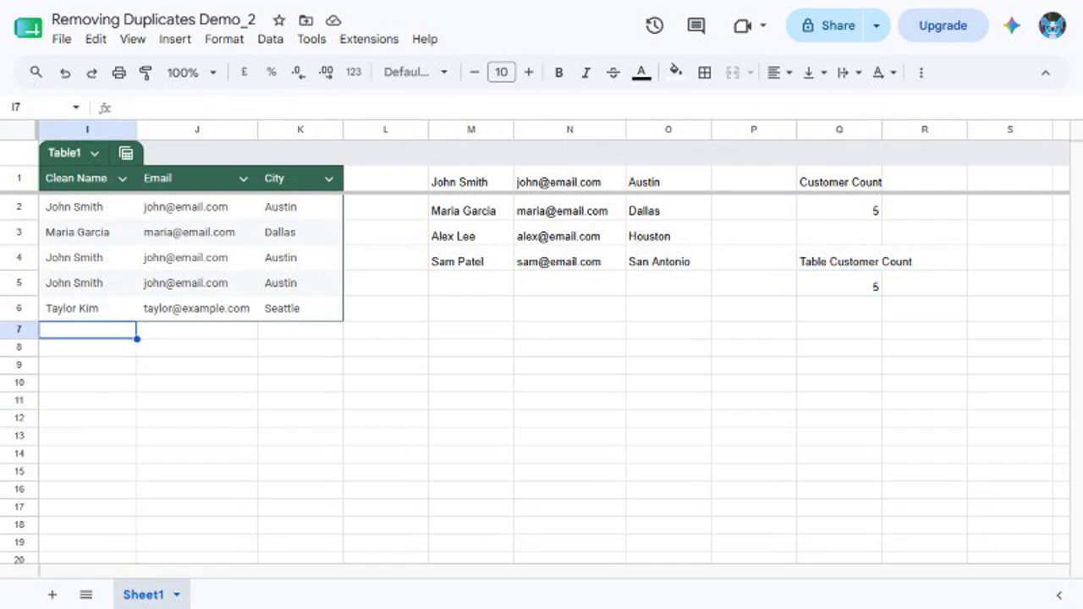
key("Tab")
type("jorda")
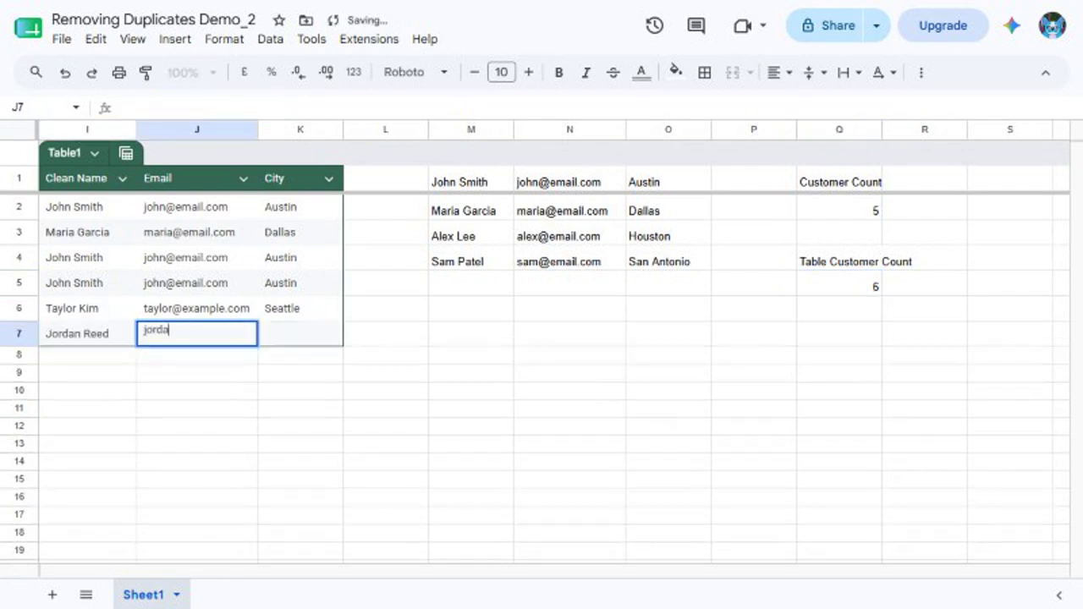
type("n@example.com")
key("Tab")
type("Portland")
key("Return")
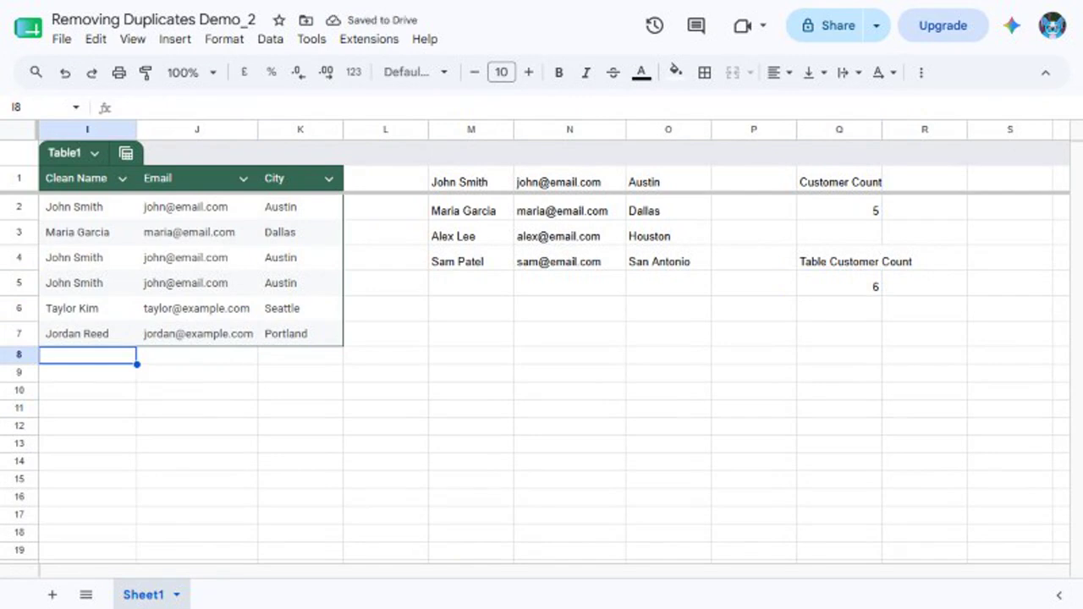
left_click(839, 284)
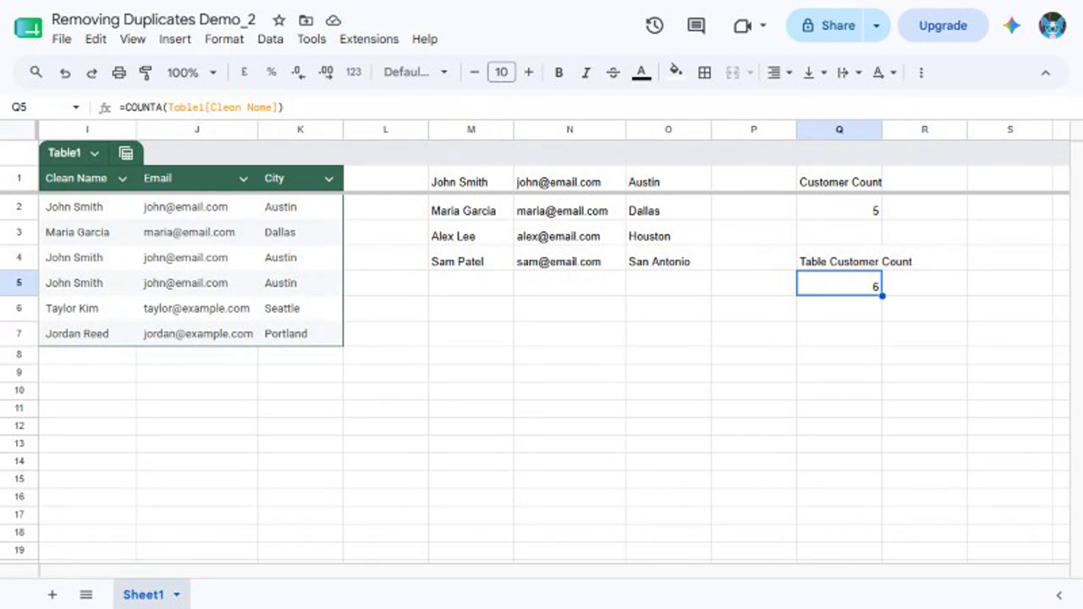
Review the table in I1:K7 and compare the named-range count in Q1:Q2 with the table count in Q4:Q5.
left_click(39, 107)
type("I1:K7")
key("Return")
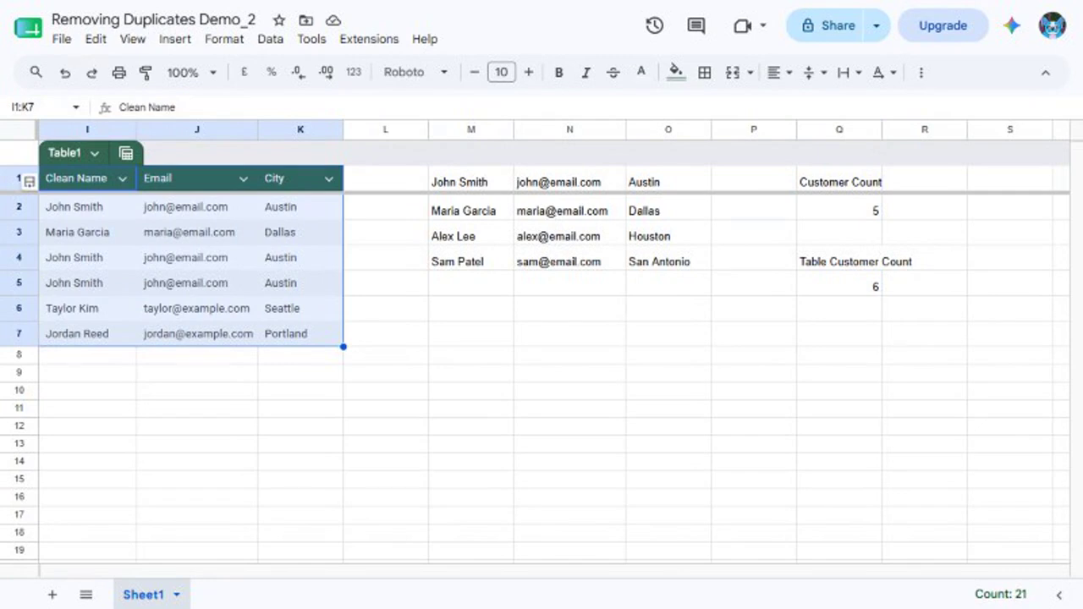
left_click(39, 107)
type("Q1:Q2")
key("Return")
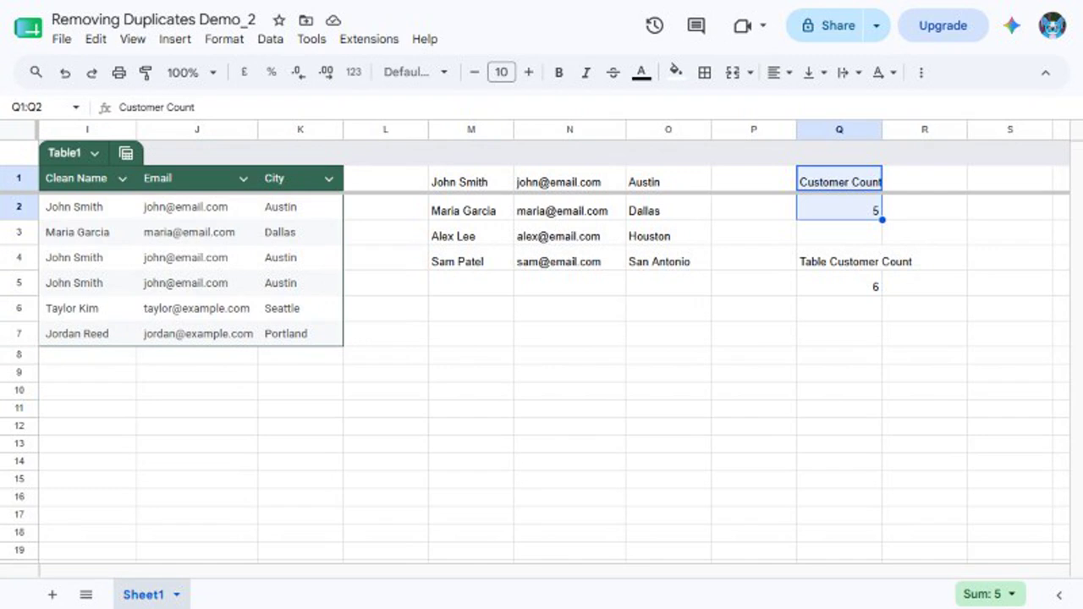
left_click_drag(838, 261, 838, 286)
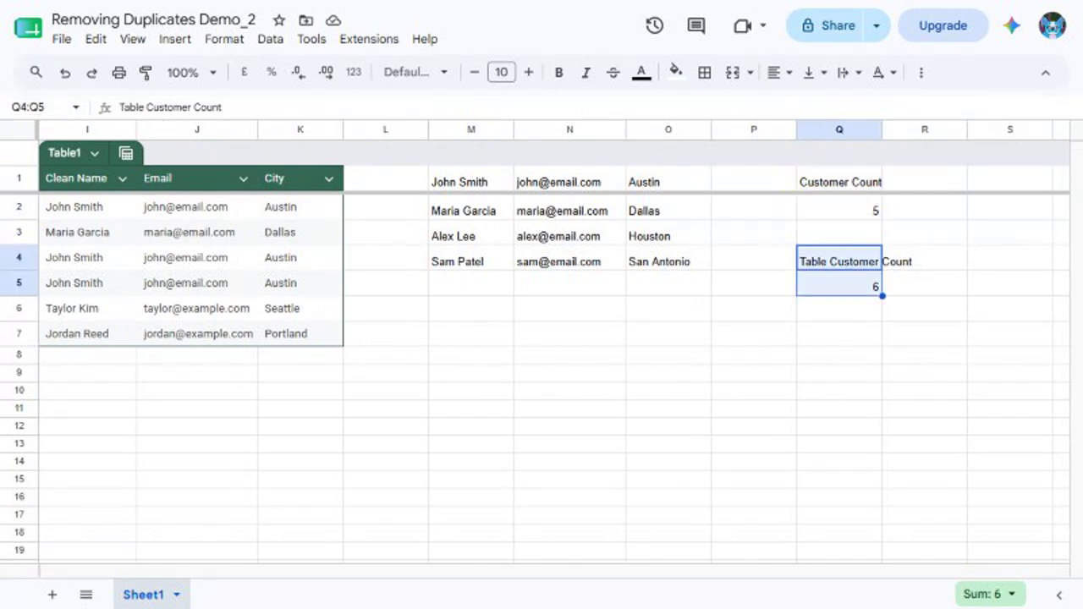